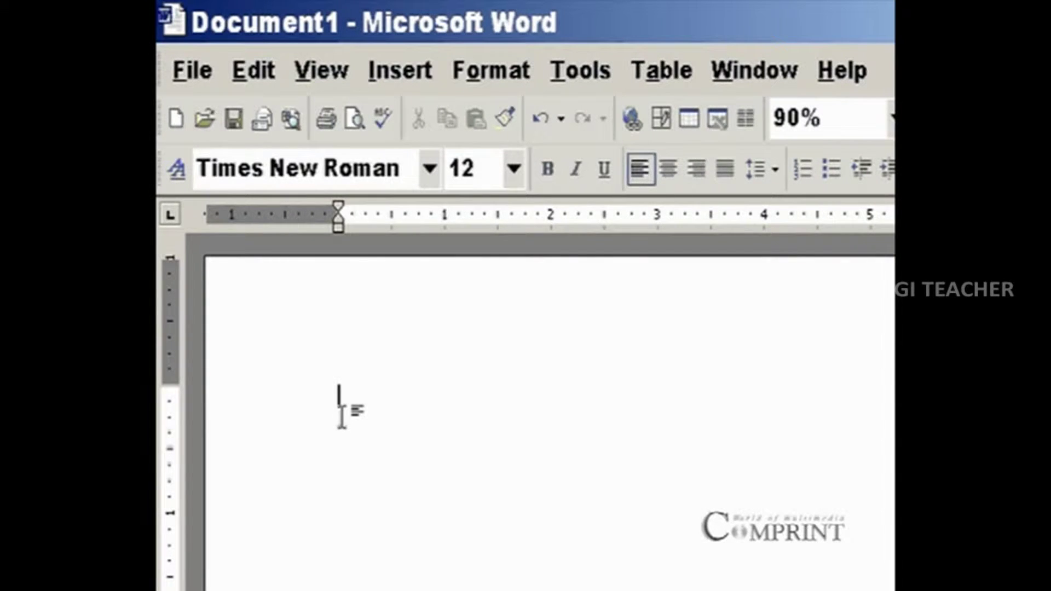
Enlarge the font to 18 pt, type and erase trial letters, then add blank lines
key(ctrl+shift+period)
key(ctrl+shift+period)
text(djkgfsdhgfdhfg)
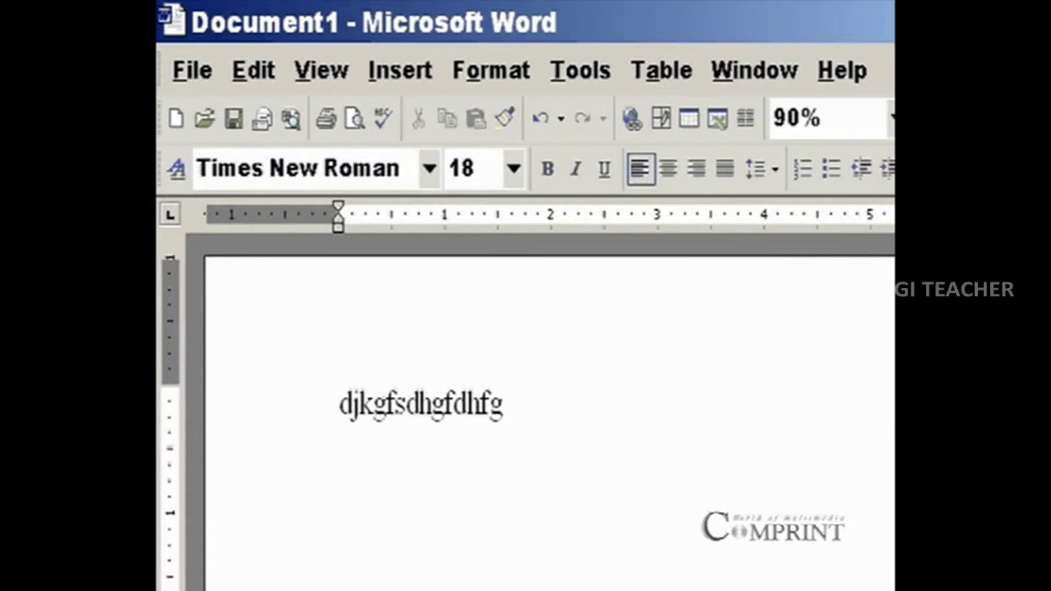
key(BackSpace)
key(BackSpace)
key(BackSpace)
key(BackSpace)
key(BackSpace)
key(BackSpace)
key(BackSpace)
key(BackSpace)
key(BackSpace)
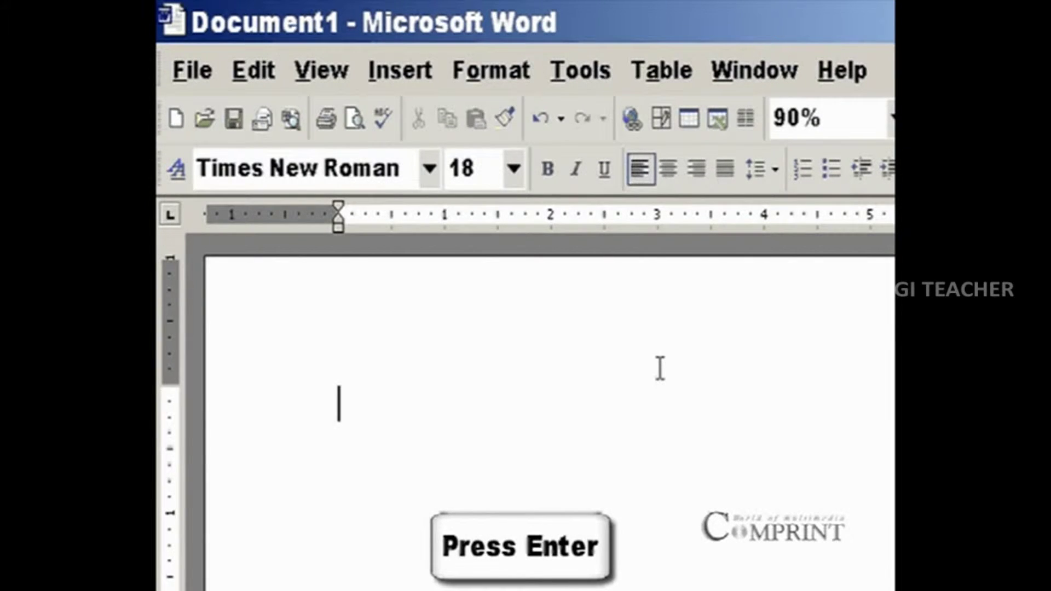
key(Return)
key(Return)
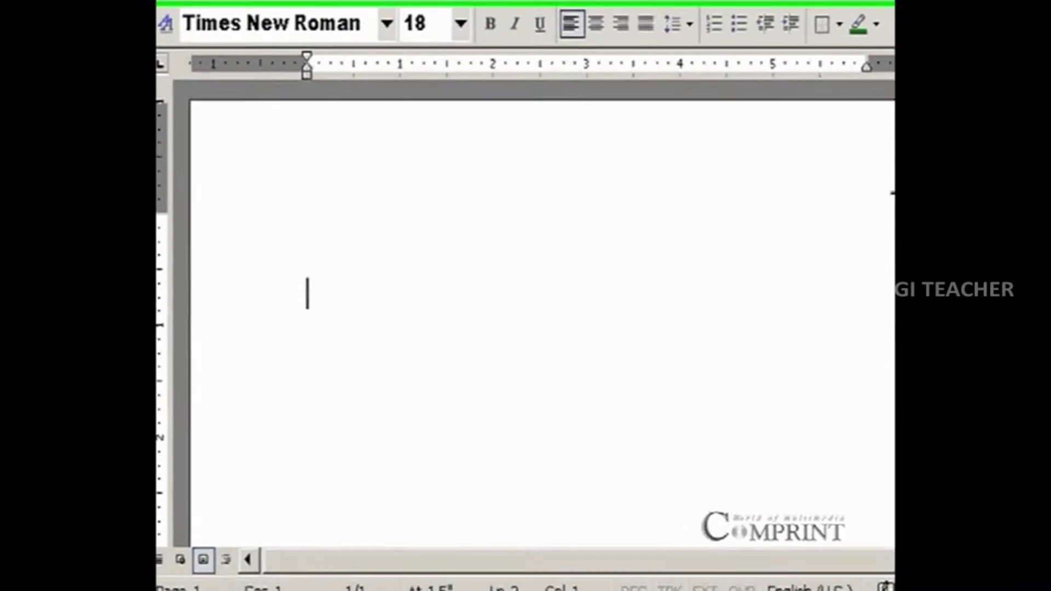
key(Return)
key(Return)
key(Return)
key(Return)
key(Return)
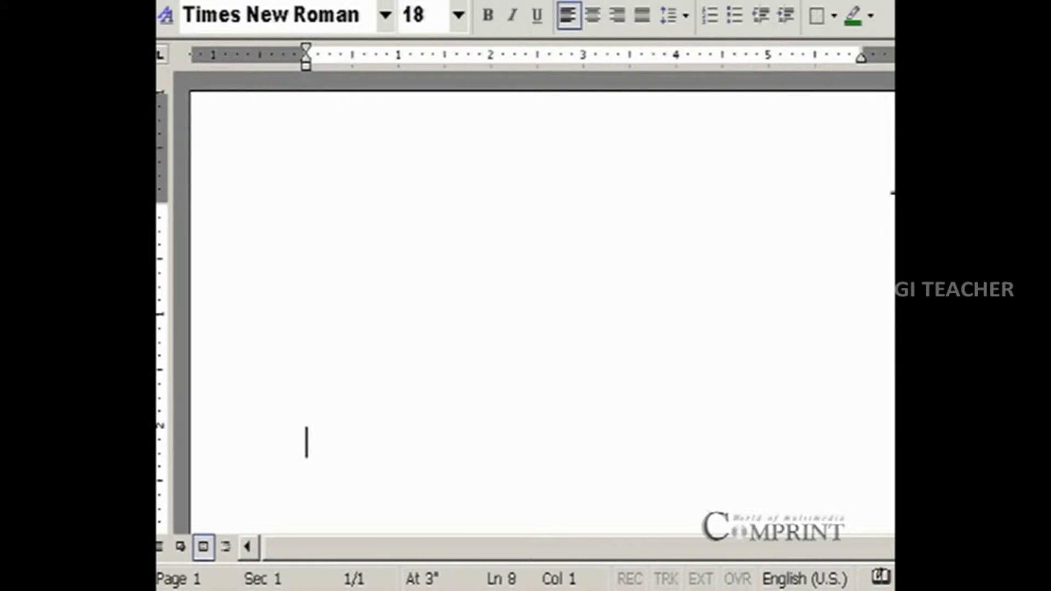
key(Return)
key(Return)
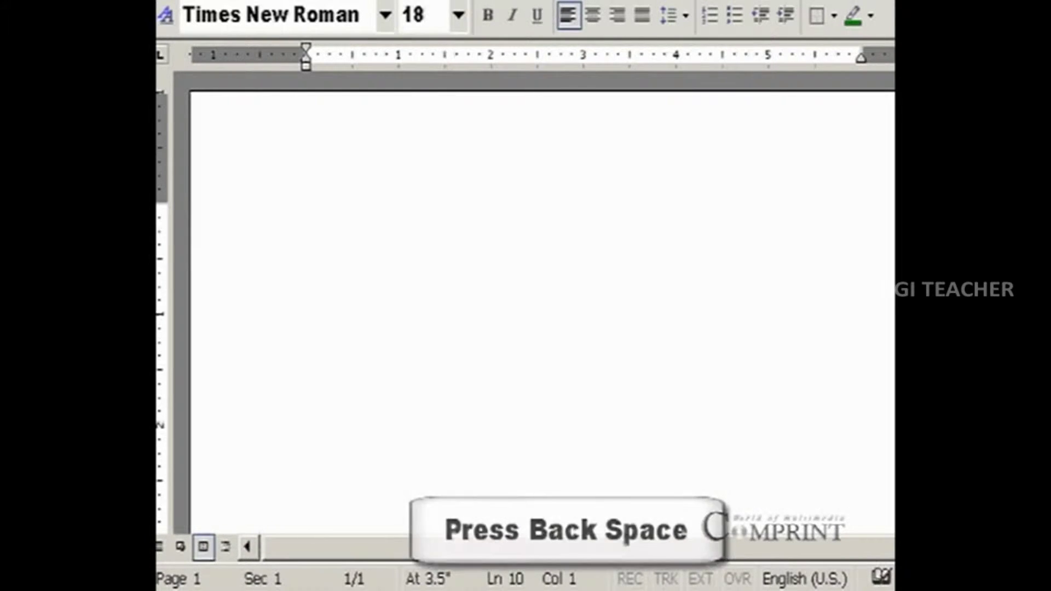
key(BackSpace)
key(BackSpace)
key(BackSpace)
key(BackSpace)
key(BackSpace)
key(BackSpace)
key(BackSpace)
key(BackSpace)
key(BackSpace)
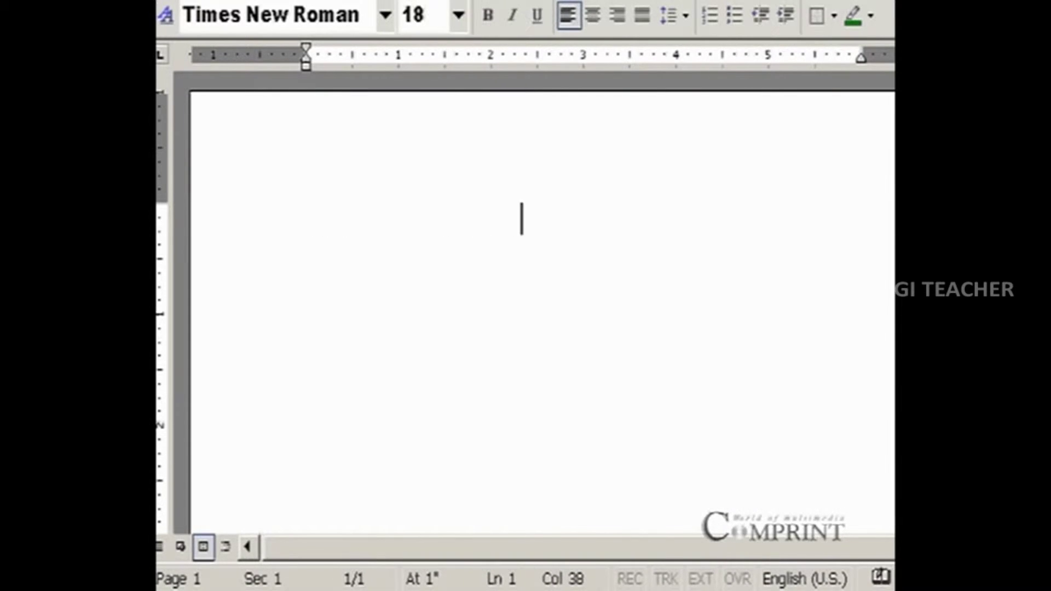
key(BackSpace)
key(BackSpace)
key(BackSpace)
key(BackSpace)
key(BackSpace)
key(BackSpace)
key(BackSpace)
key(BackSpace)
key(BackSpace)
key(BackSpace)
key(BackSpace)
key(BackSpace)
key(BackSpace)
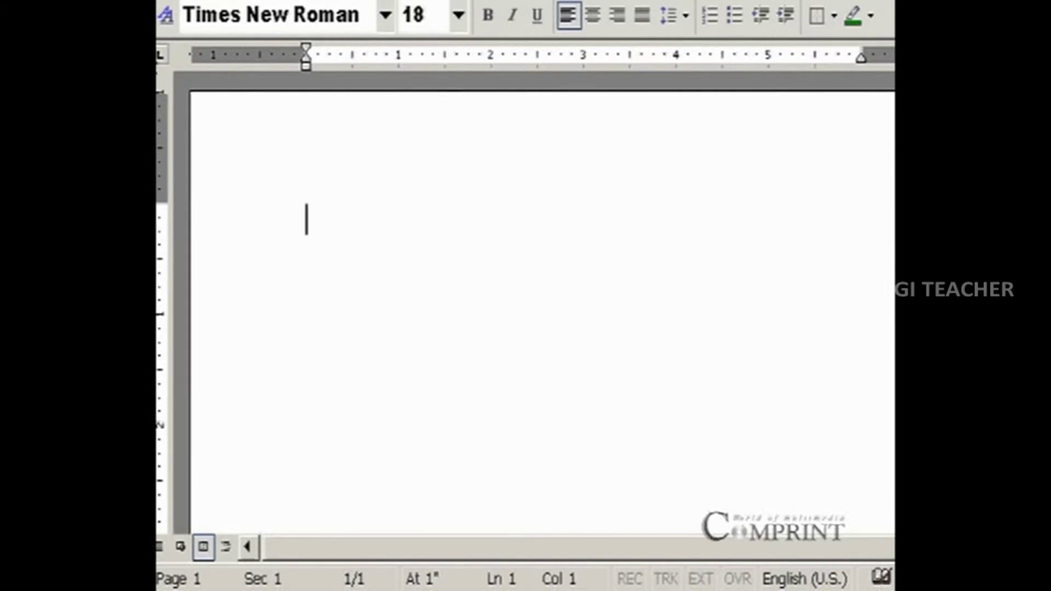
scroll(521, 44, down, 3)
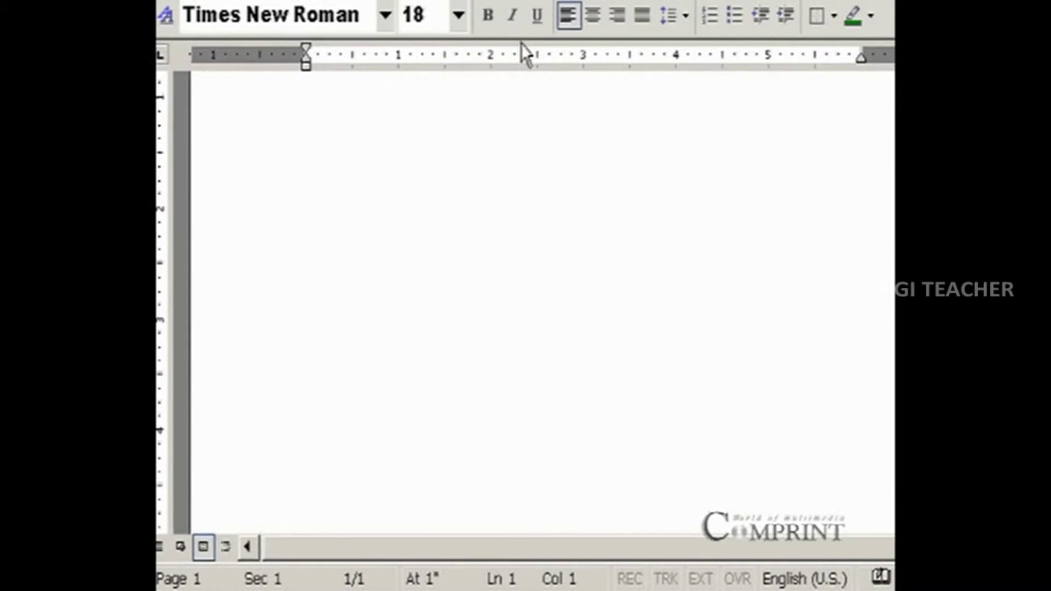
double_click(401, 265)
double_click(692, 243)
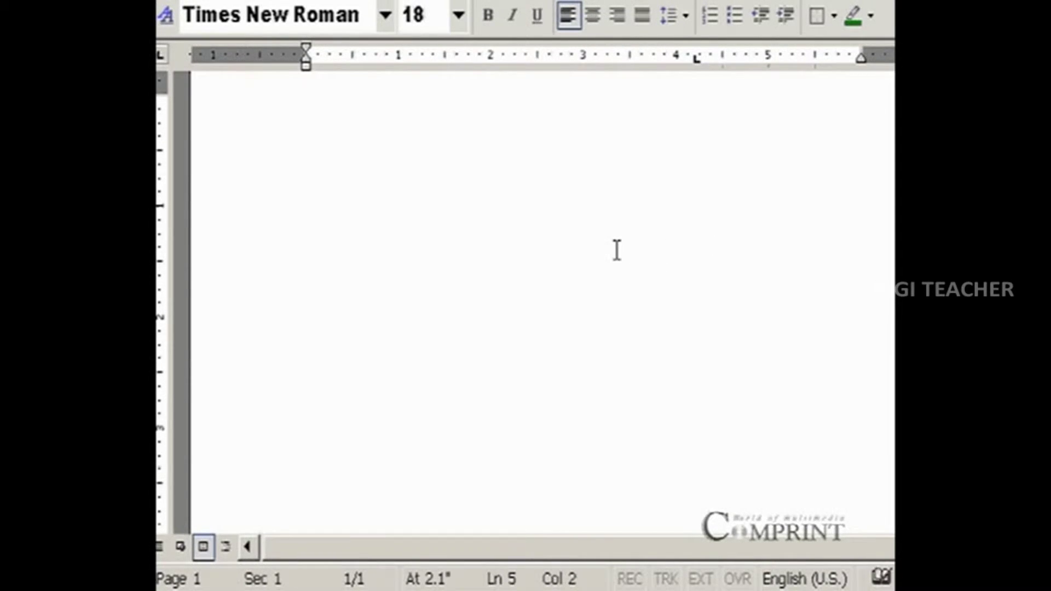
key(ctrl+z)
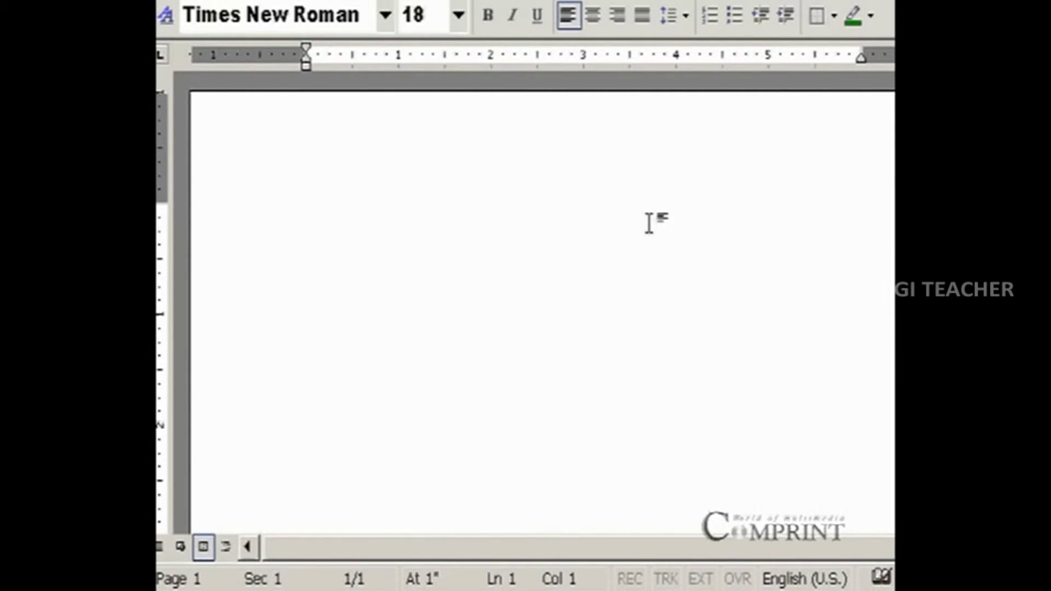
scroll(649, 223, down, 1)
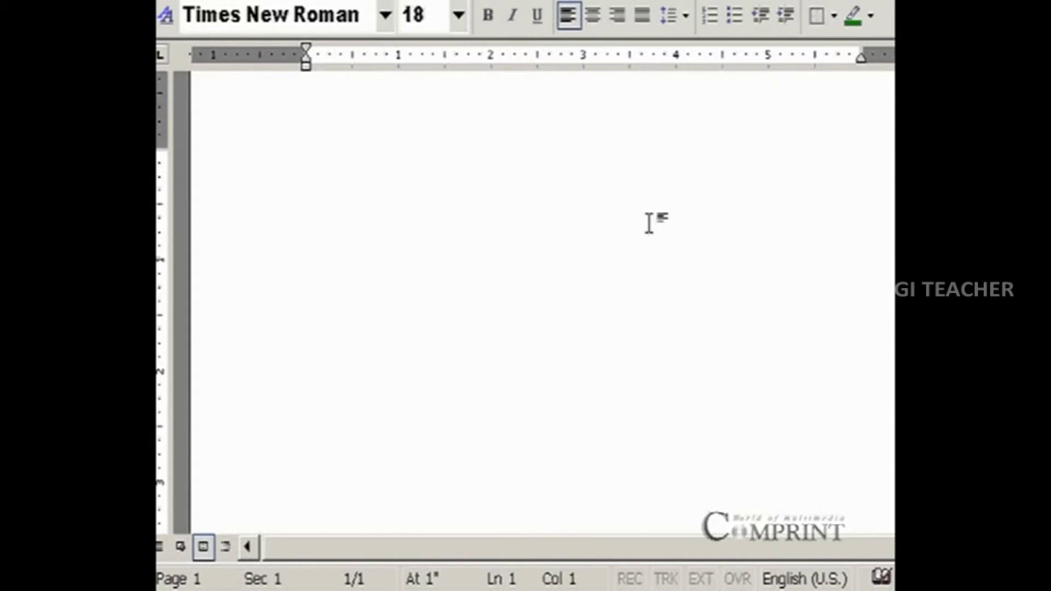
scroll(649, 223, up, 1)
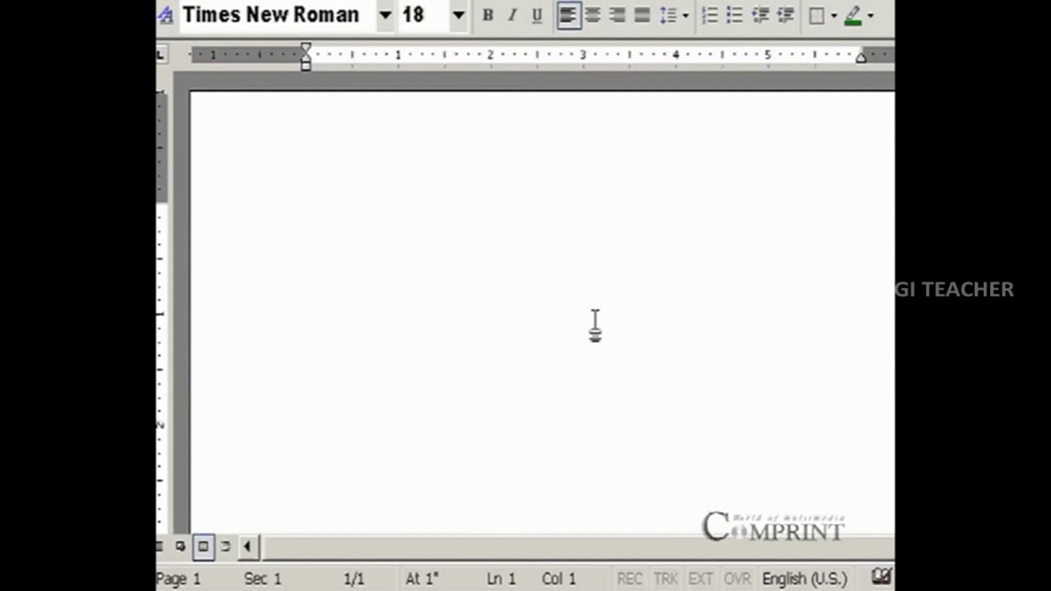
key(ctrl+shift+comma)
key(ctrl+shift+comma)
key(ctrl+shift+comma)
Enter 'India is my Country' in 28-pt Times New Roman and begin a second line
key(ctrl+shift+period)
key(ctrl+shift+period)
key(ctrl+shift+period)
text(india)
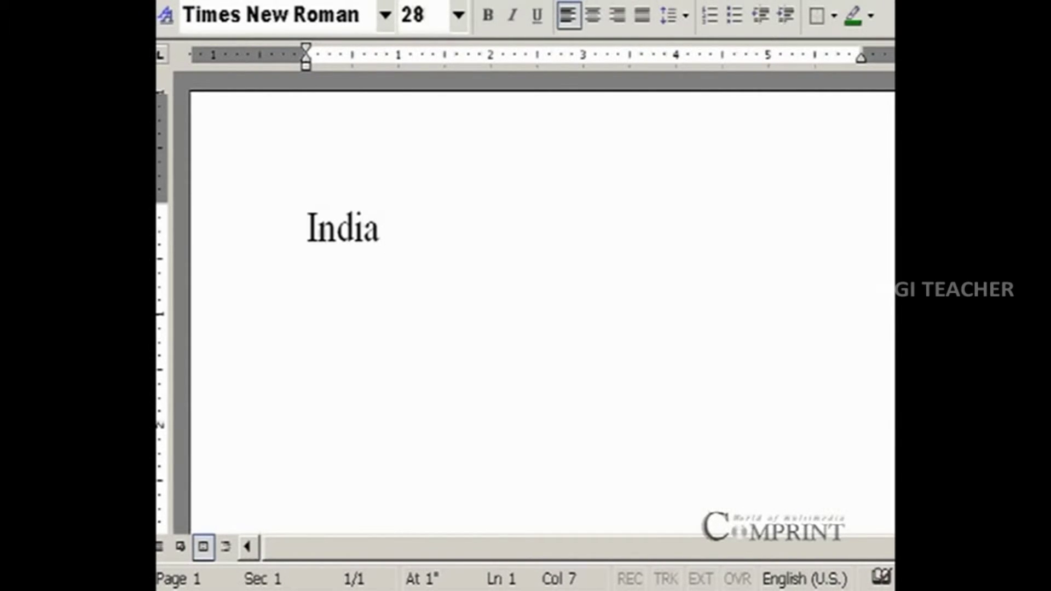
text( is )
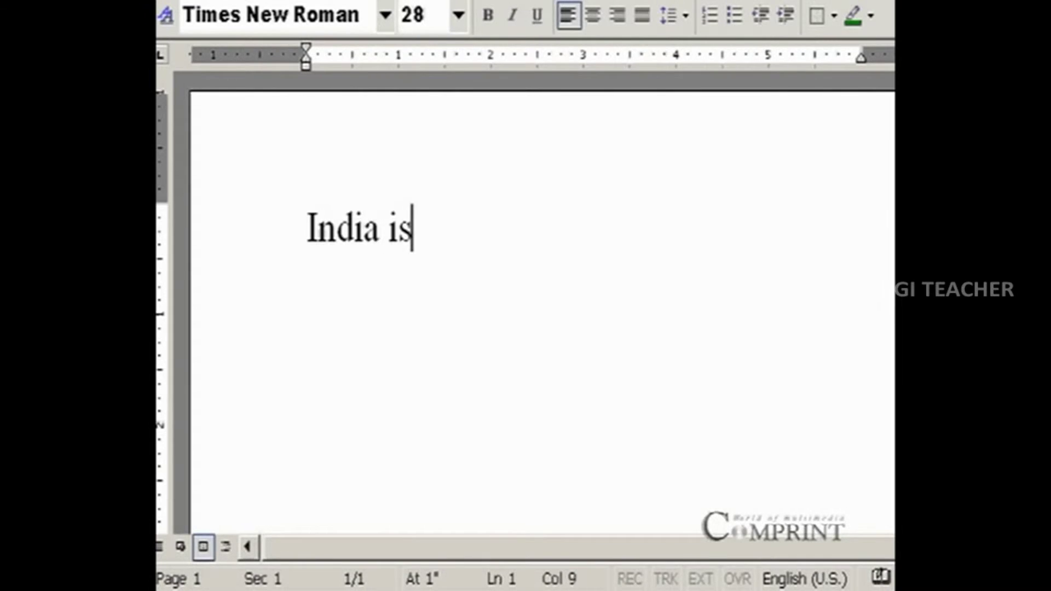
text(my)
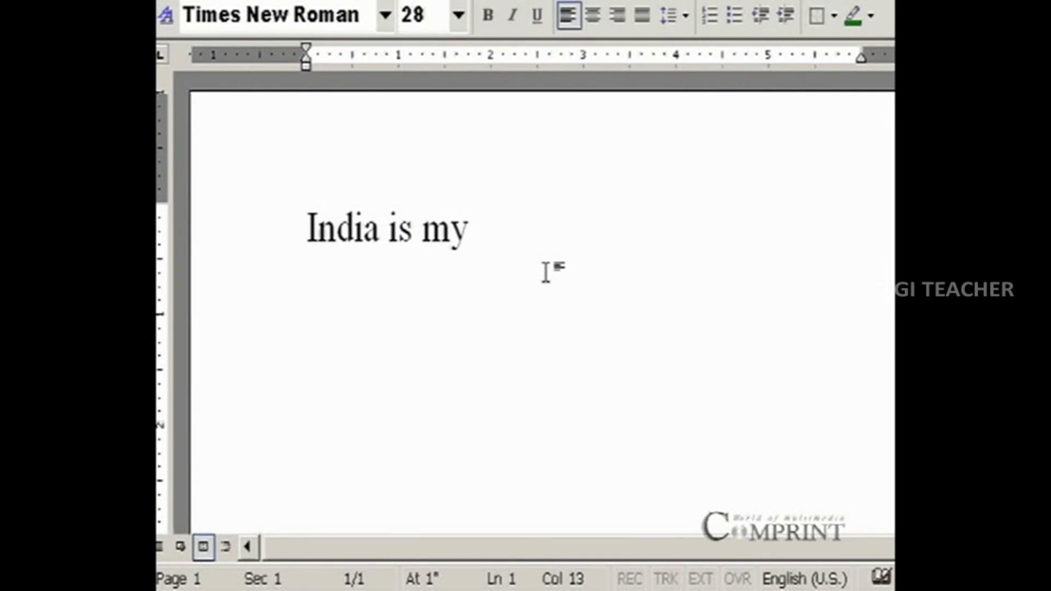
text(C)
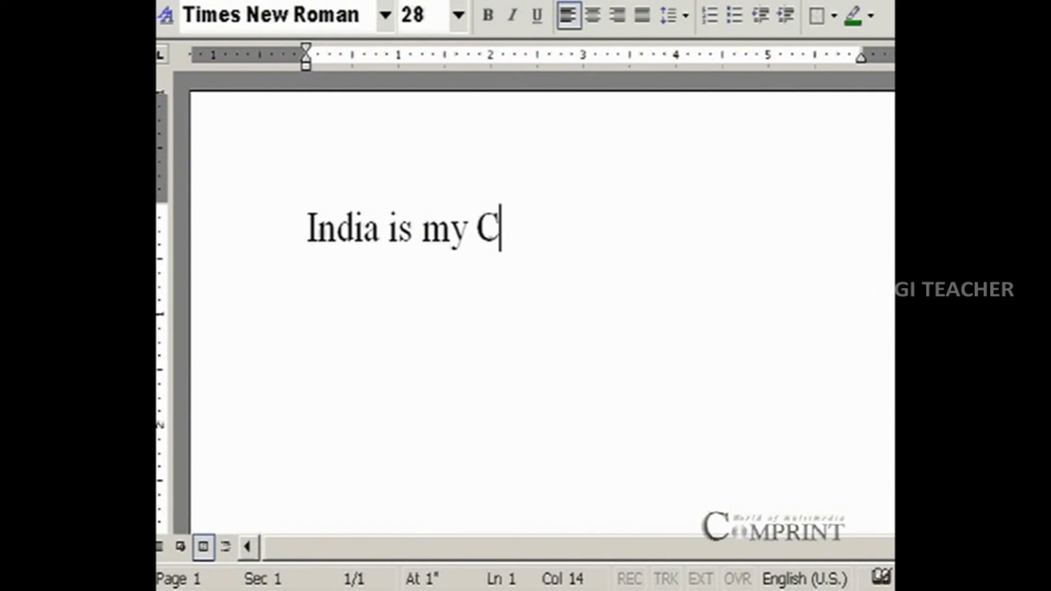
text(ountry)
key(Return)
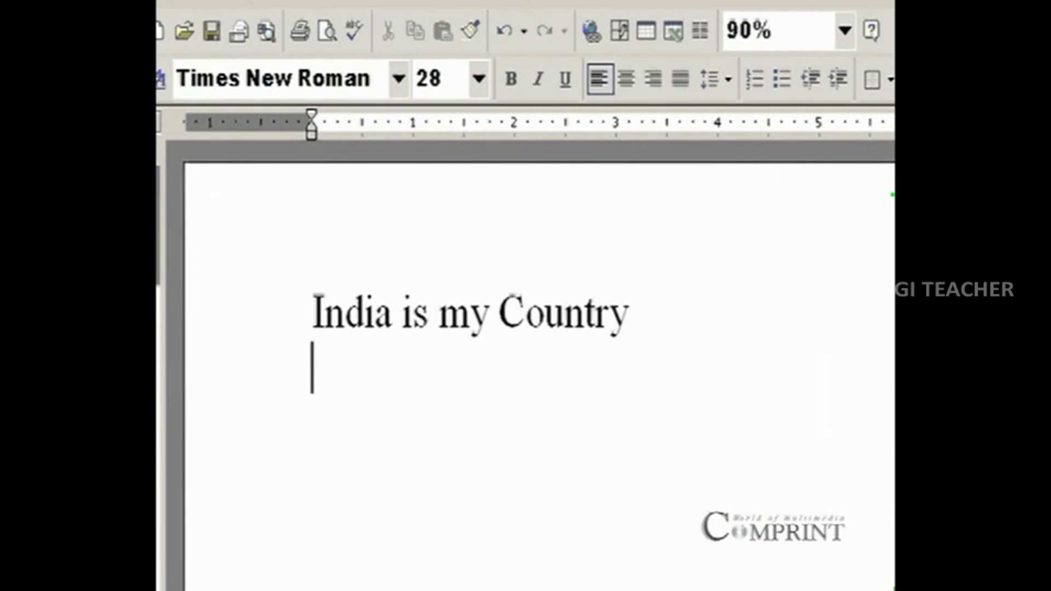
Type 'ALL INDIANS ARE MY BROTHERS AND SISTERS.' in capitals on the second line
text(ALL INDIANS ARE MY BROTHERS AND SIST)
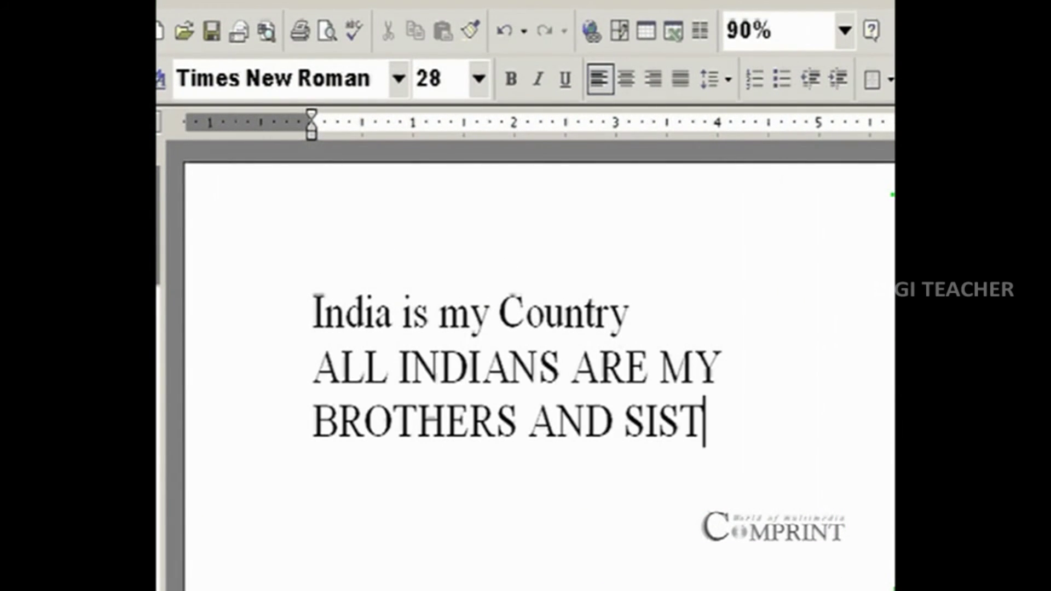
text(ERS)
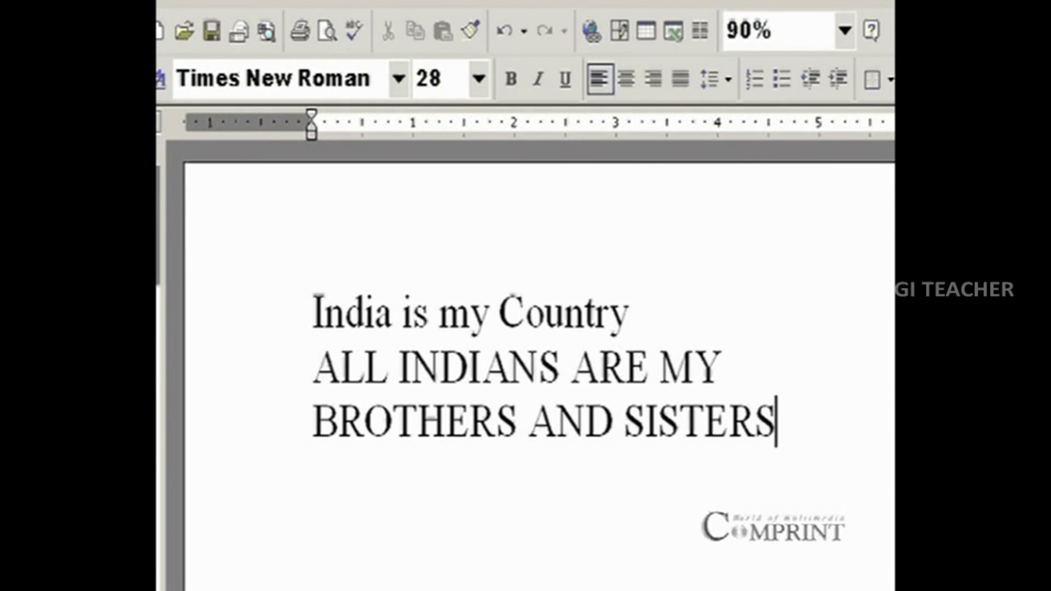
text(.)
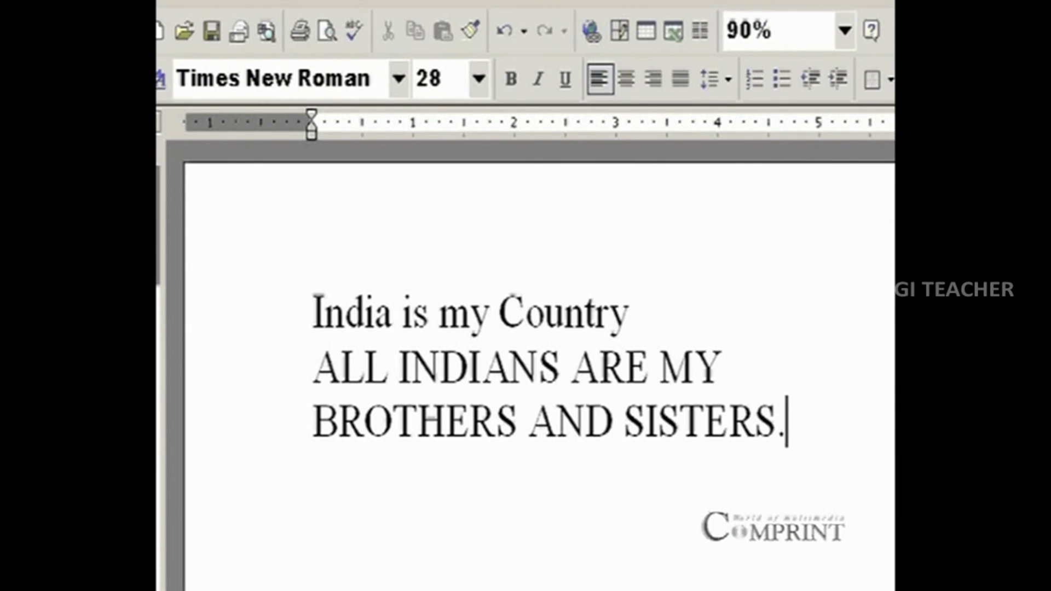